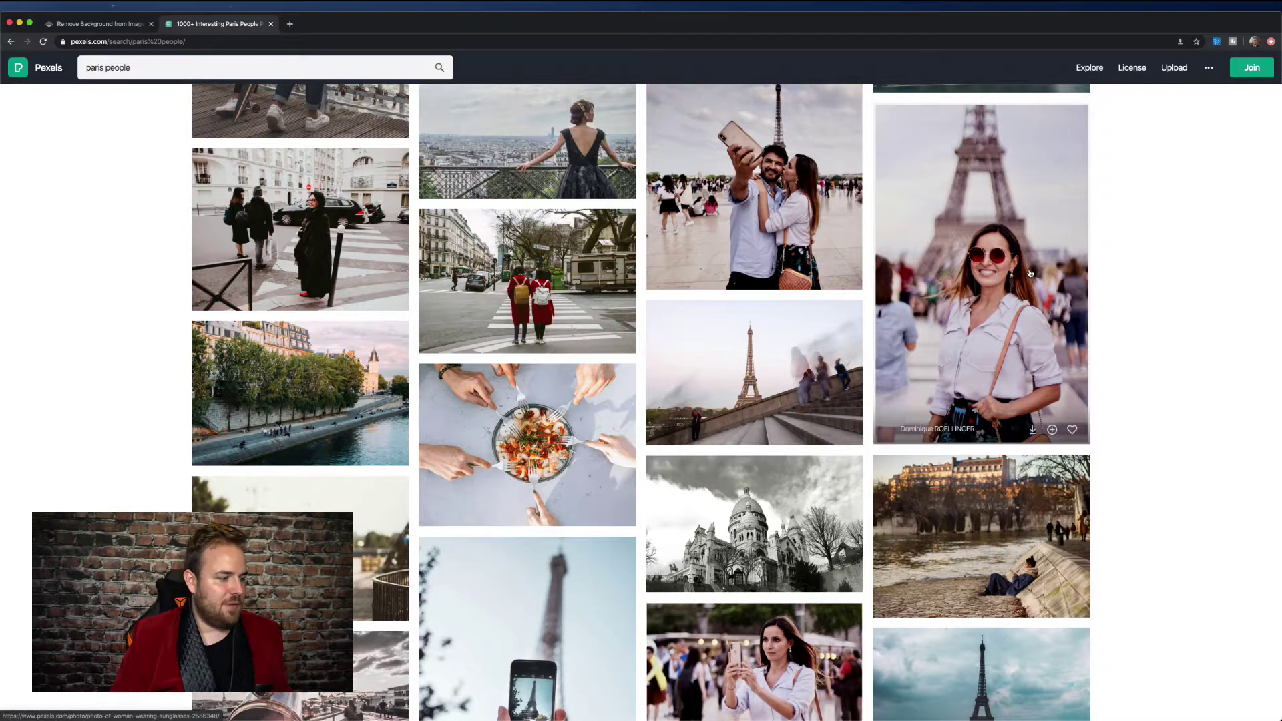
# Download the Pexels photo of the smiling woman in sunglasses in front of the Eiffel Tower.
pyautogui.click(1031, 272)
pyautogui.press('Escape')
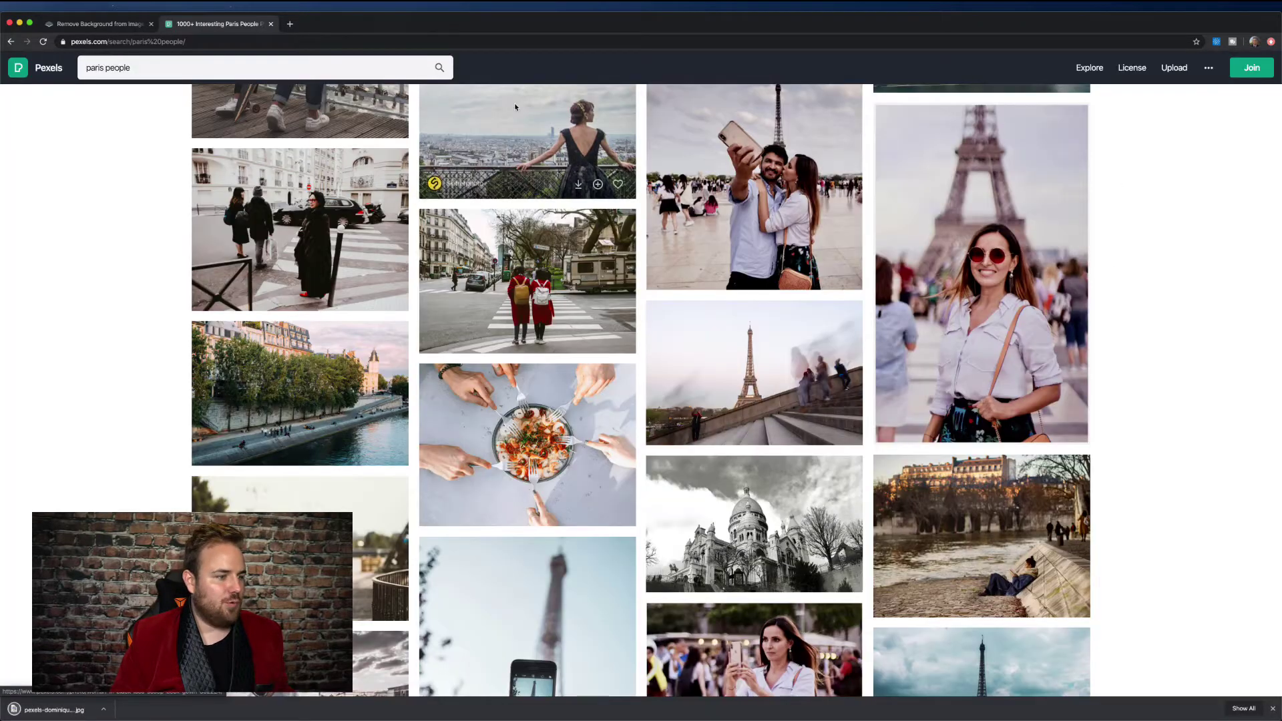
# Download the photo of the man in a striped shirt sitting beside the flower table, then dismiss the thank-you dialog.
pyautogui.scroll(-8, 514, 107)
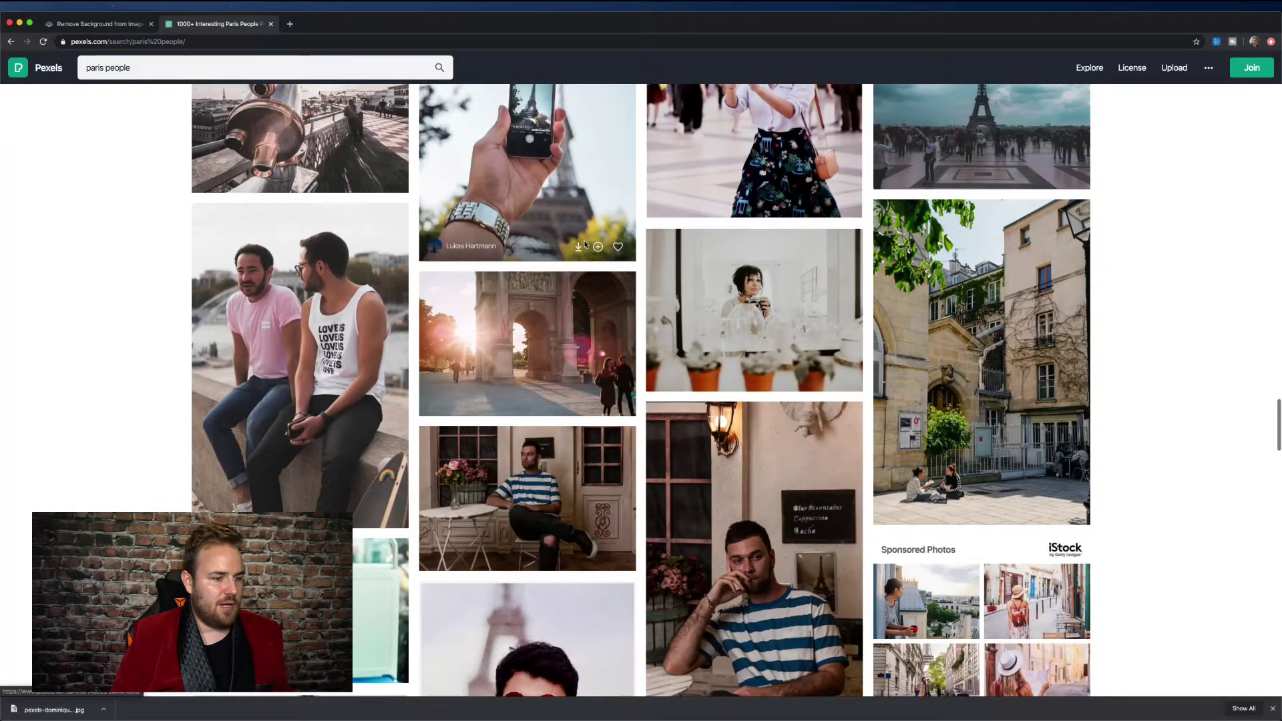
pyautogui.scroll(-1, 584, 245)
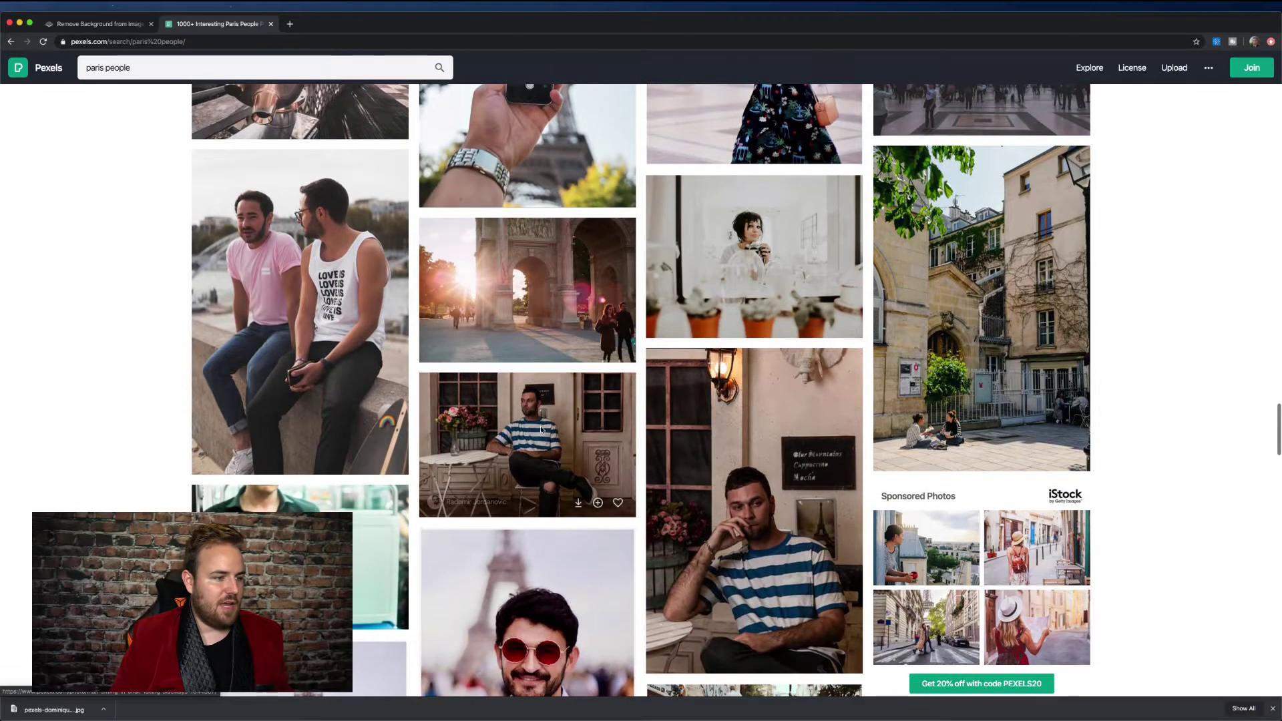
pyautogui.click(538, 424)
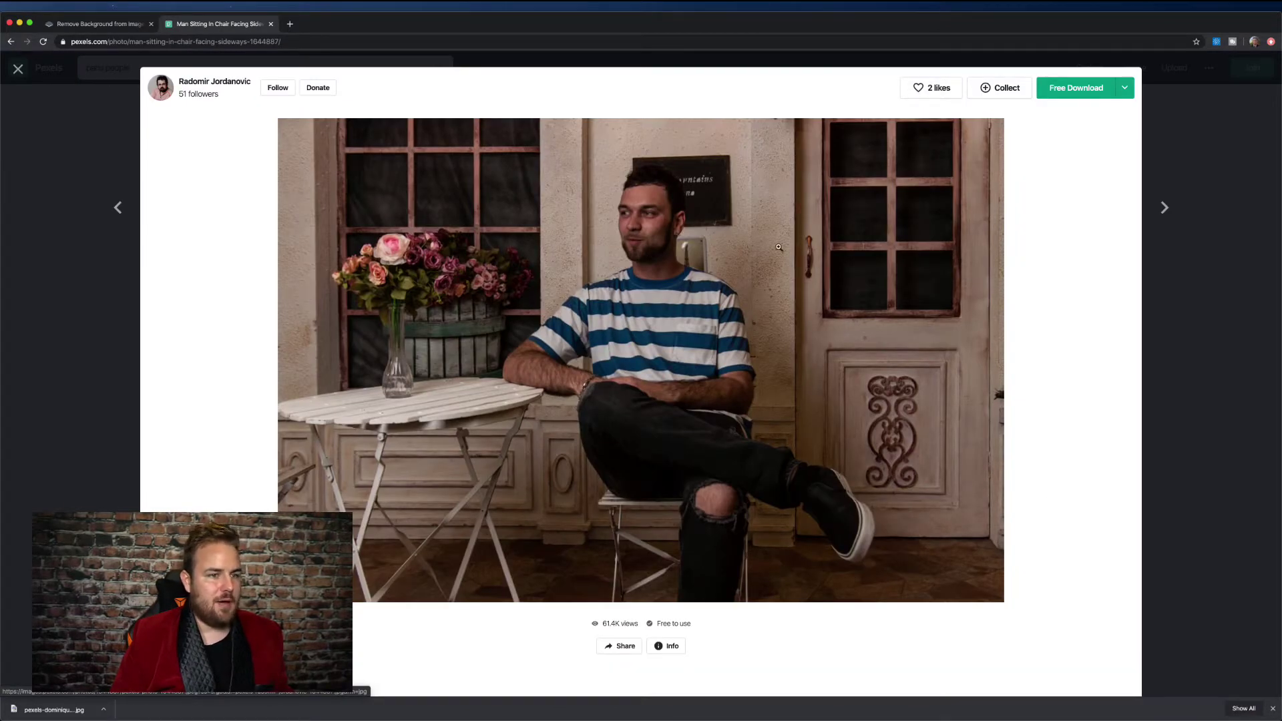
pyautogui.click(1075, 87)
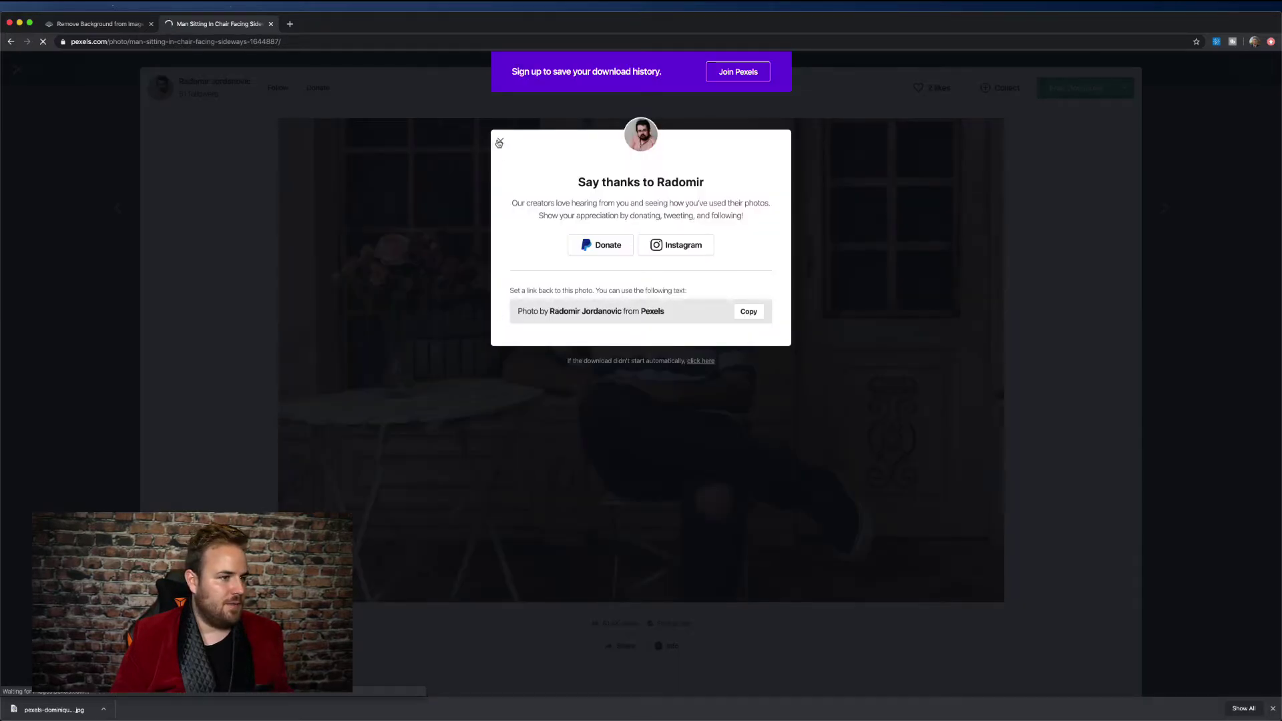
pyautogui.click(499, 143)
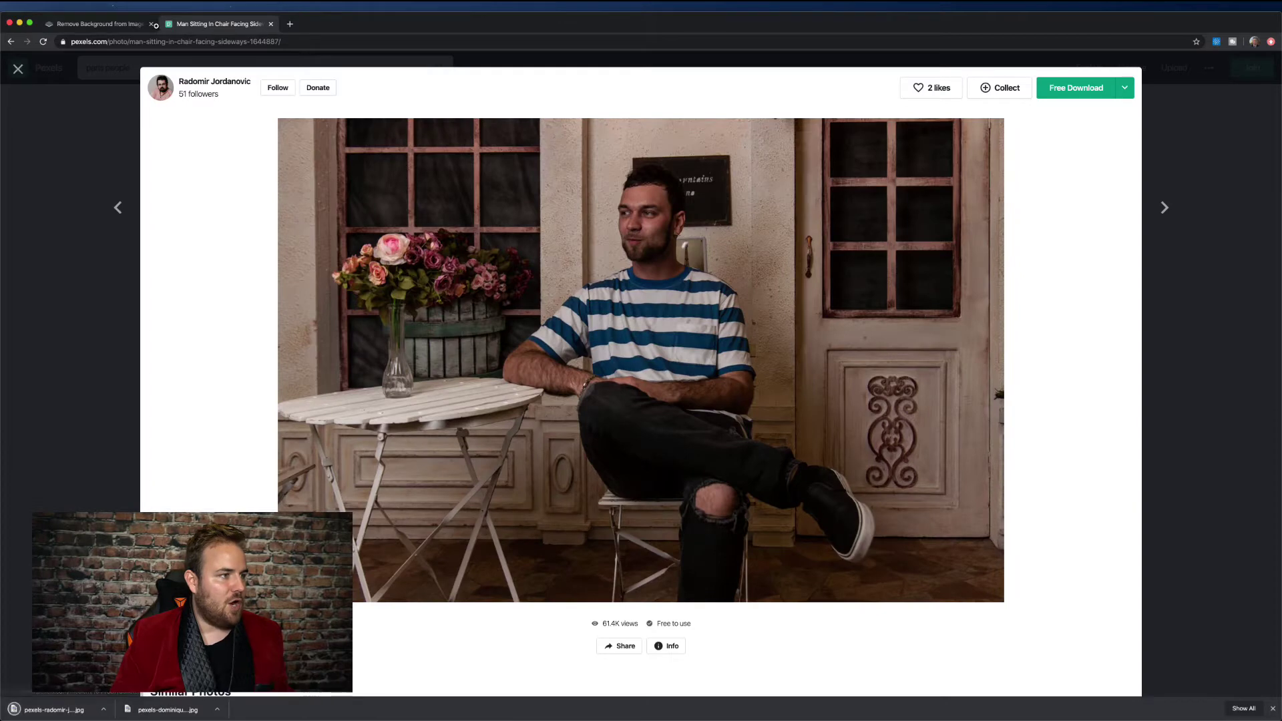
# Switch to remove.bg and upload the downloaded photo of the woman at the Eiffel Tower for background removal.
pyautogui.click(107, 26)
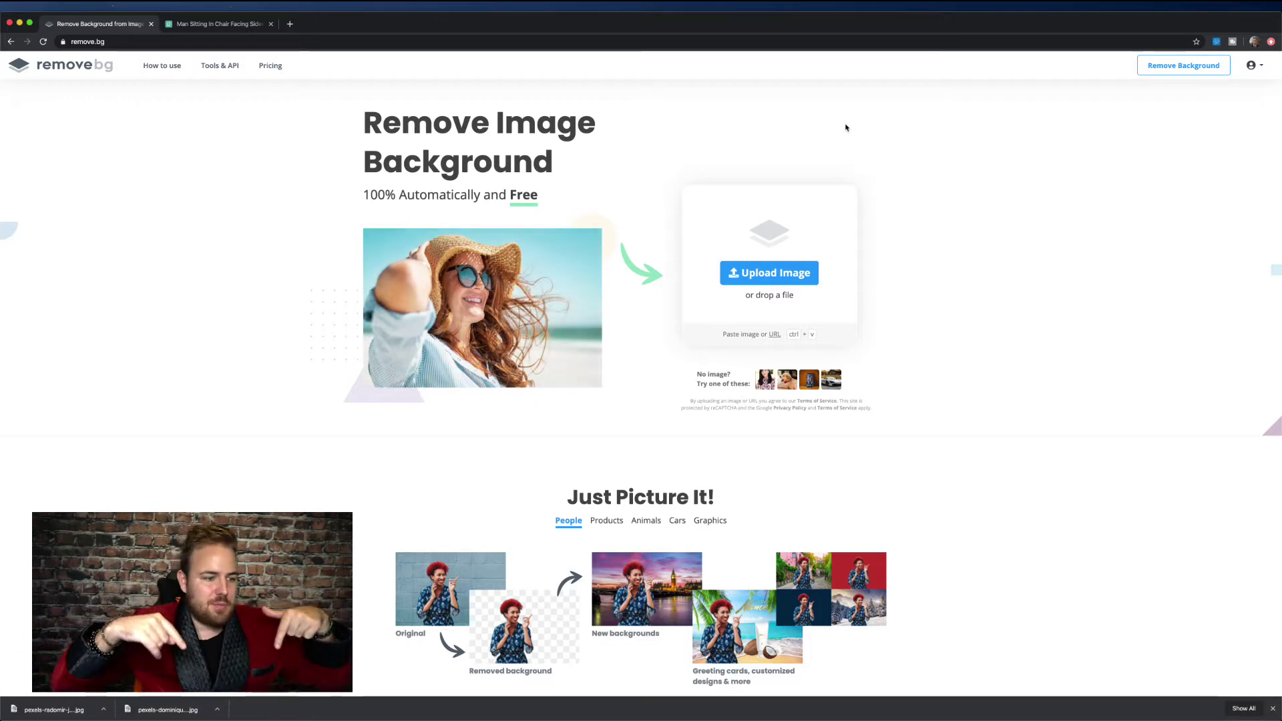
pyautogui.scroll(-5, 928, 275)
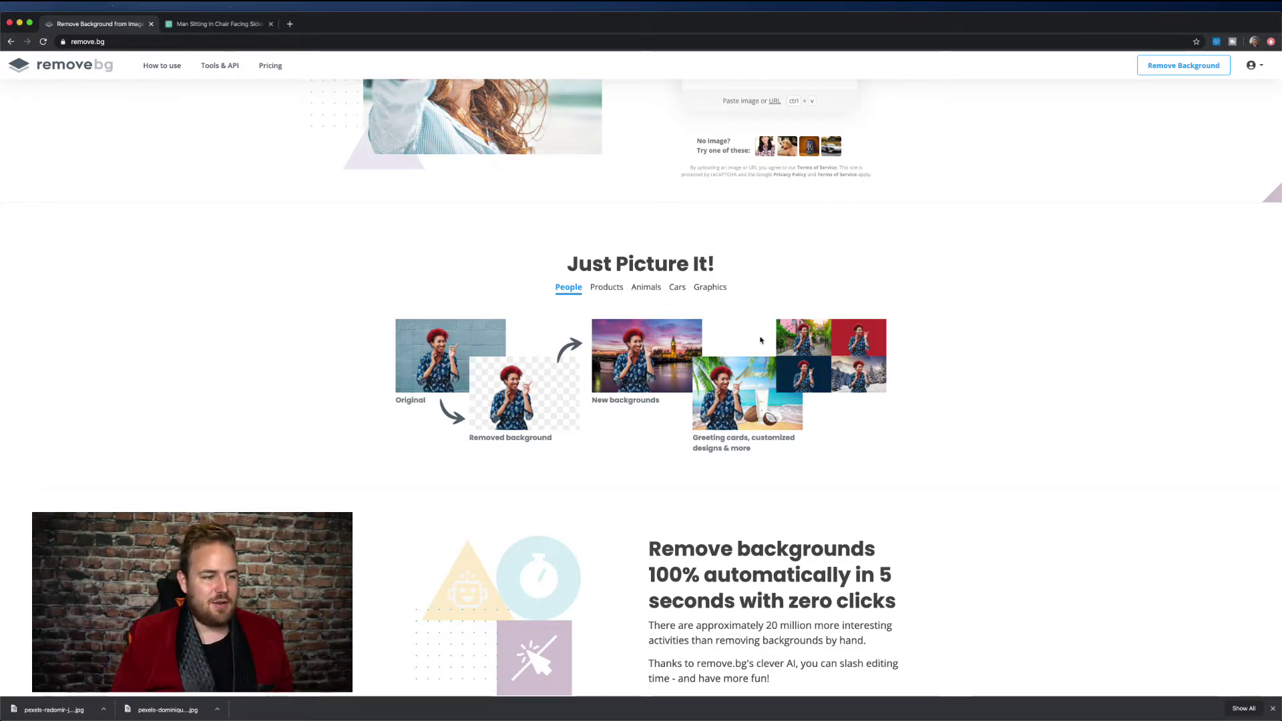
pyautogui.scroll(2, 747, 335)
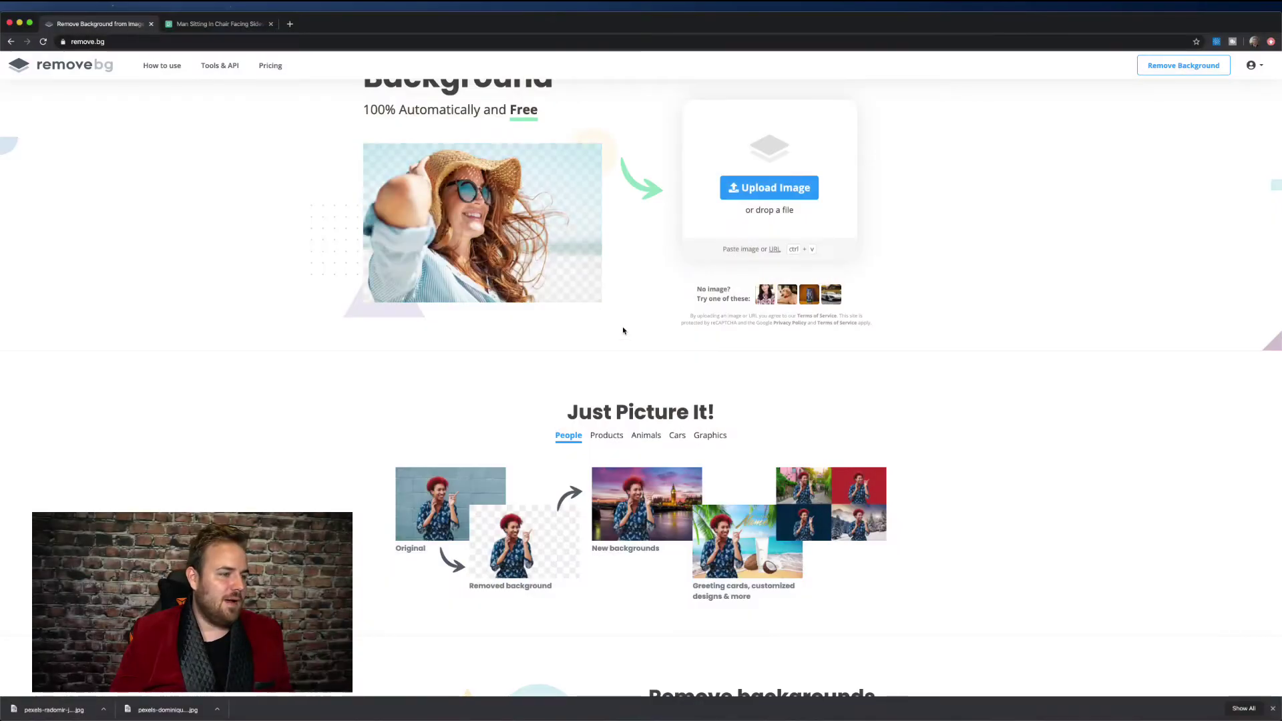
pyautogui.scroll(2, 624, 329)
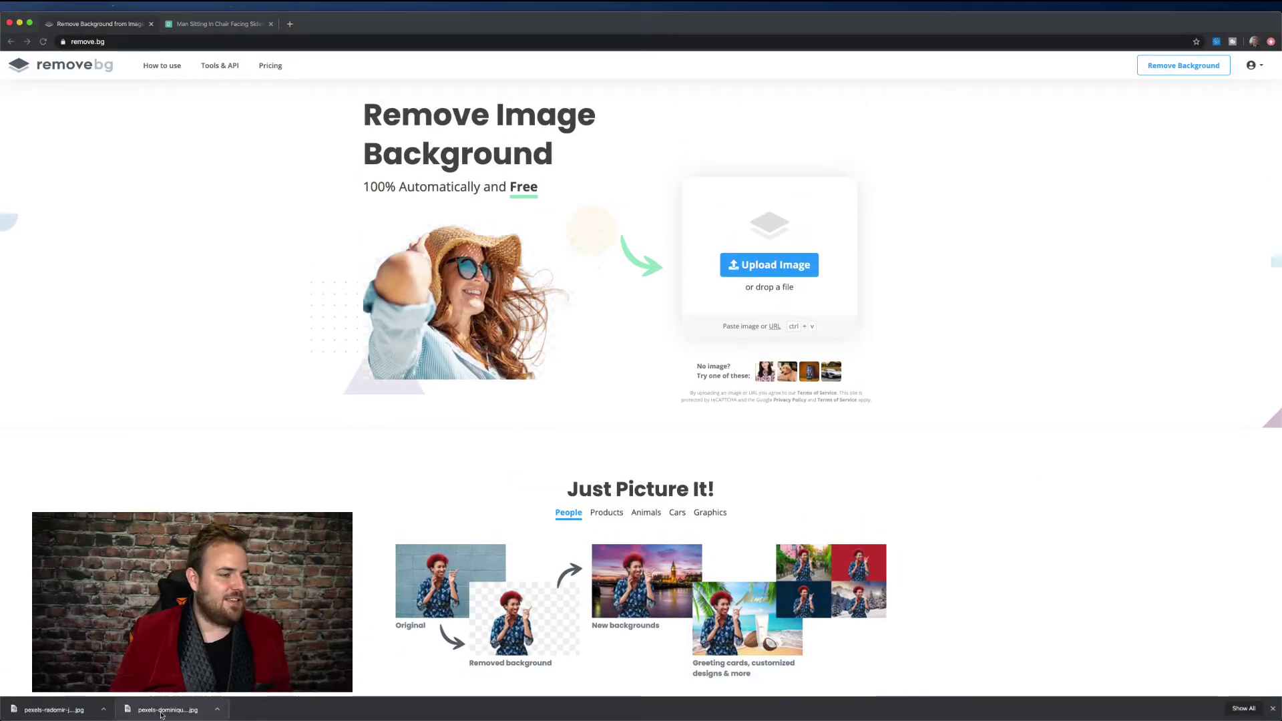
pyautogui.moveTo(161, 715); pyautogui.dragTo(818, 226)
pyautogui.moveTo(752, 269); pyautogui.dragTo(752, 272)
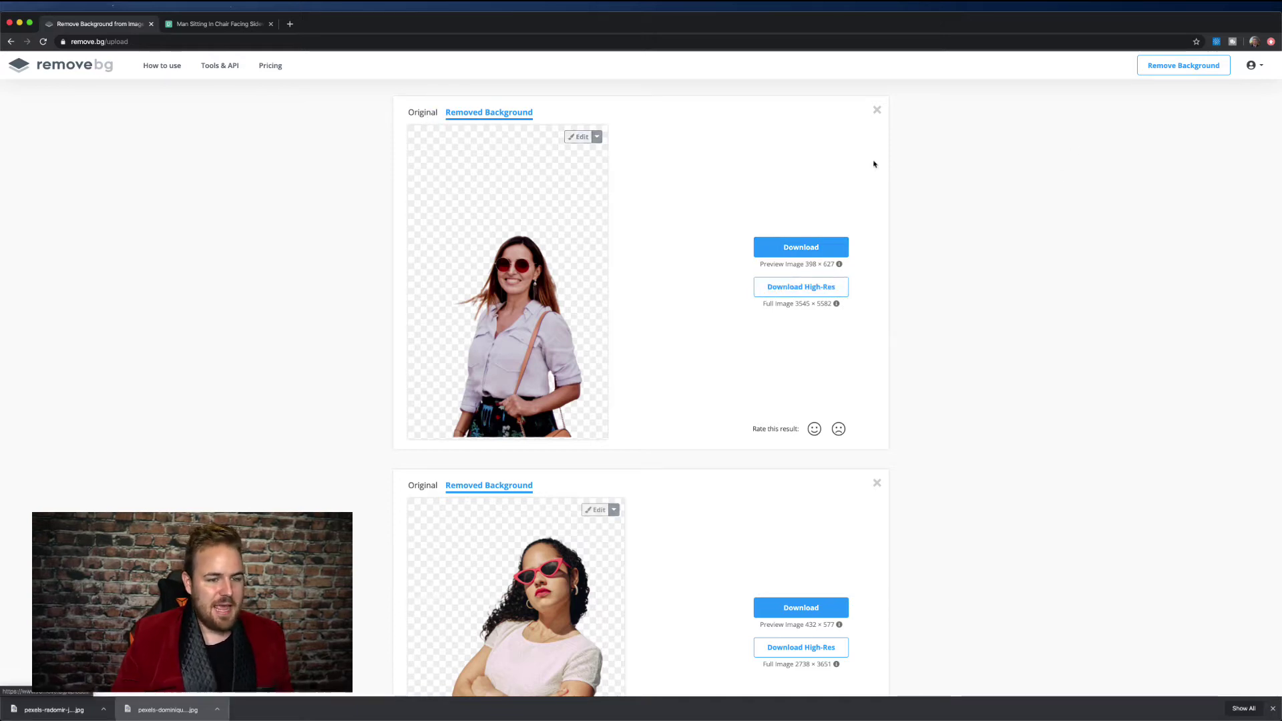
# Return to the remove.bg start page and upload the photo of the seated man in the striped shirt.
pyautogui.click(74, 69)
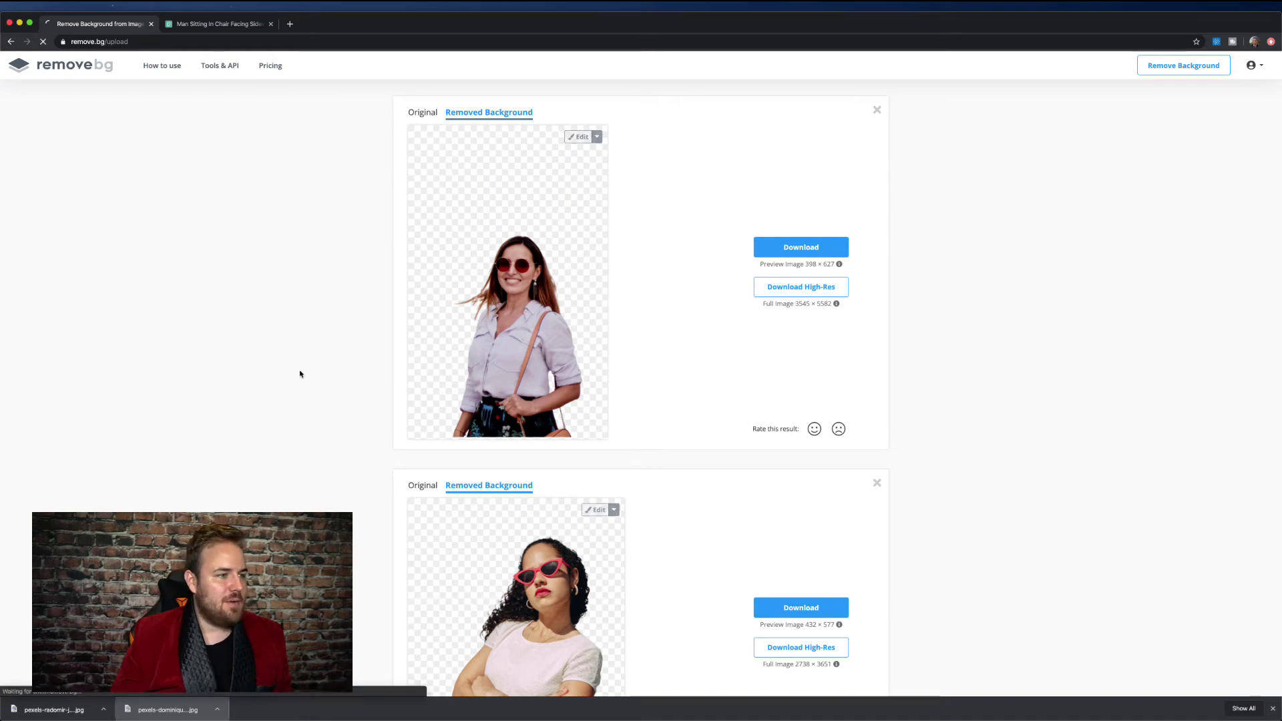
pyautogui.moveTo(54, 709); pyautogui.dragTo(689, 312)
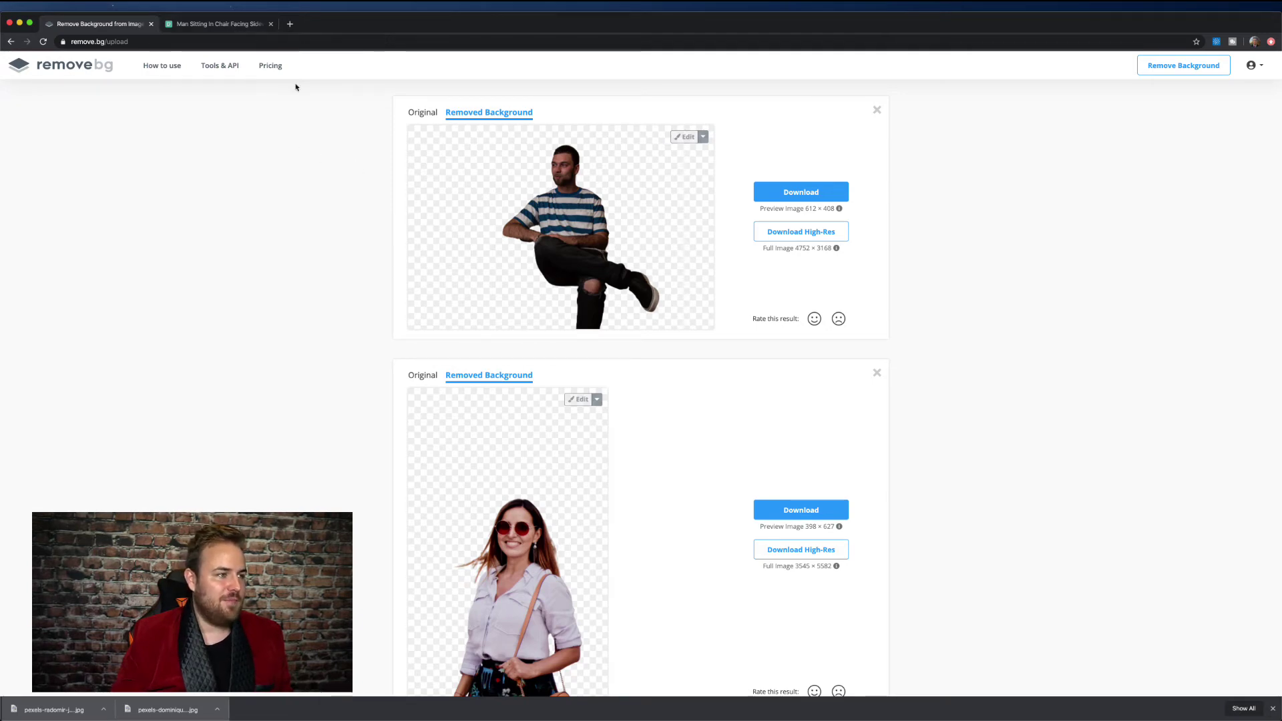
# Switch back to the Pexels "paris people" results and download the photo of the woman in the back of a van looking at mountains.
pyautogui.click(220, 24)
pyautogui.click(1143, 120)
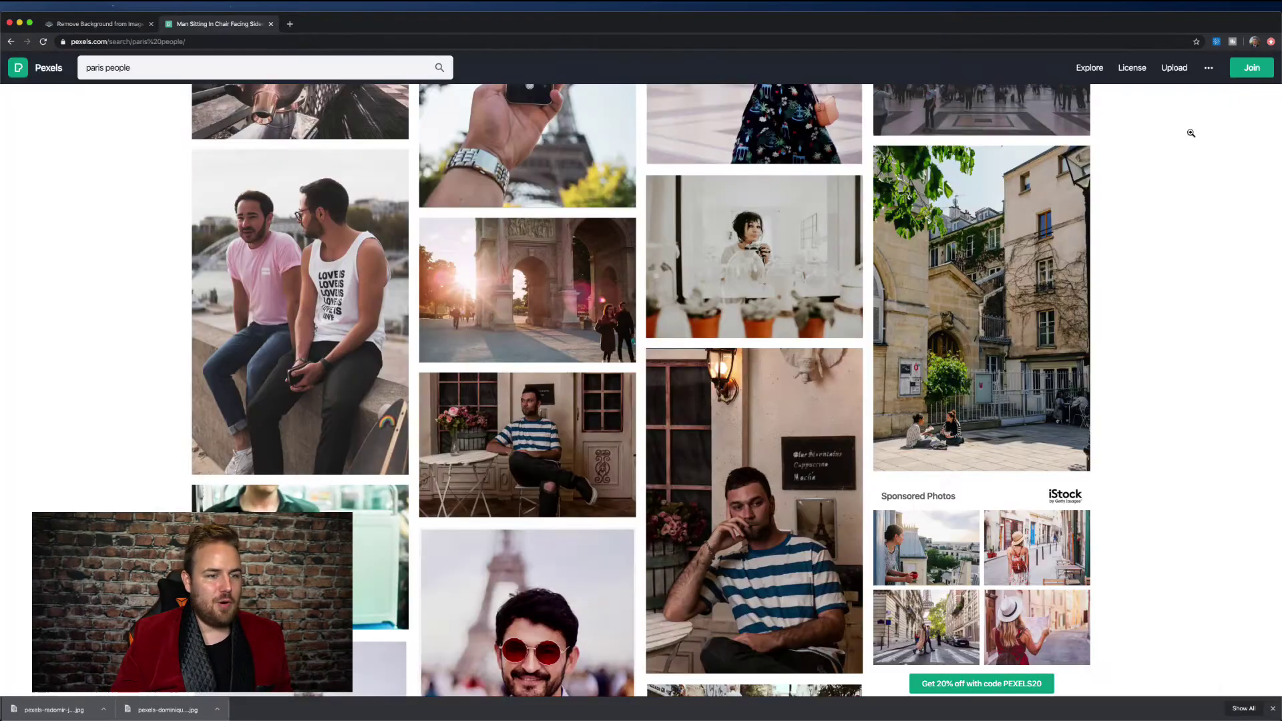
pyautogui.scroll(-3, 1159, 216)
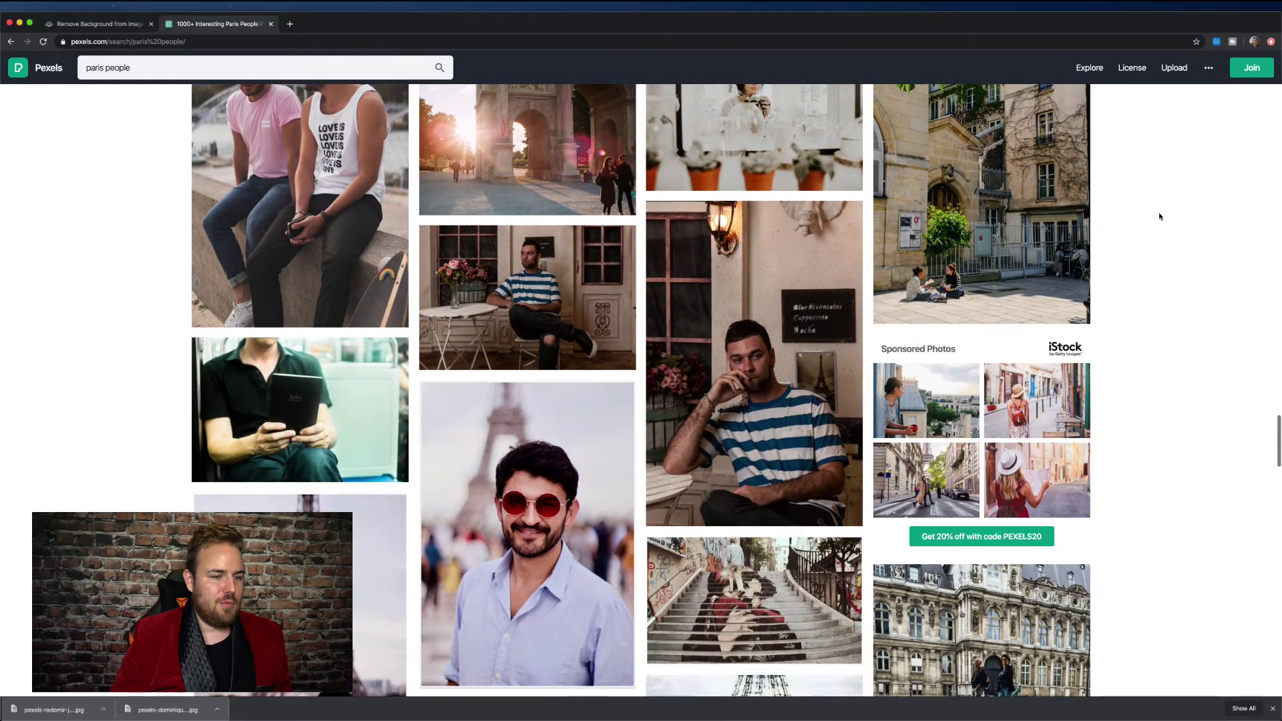
pyautogui.scroll(-1, 833, 327)
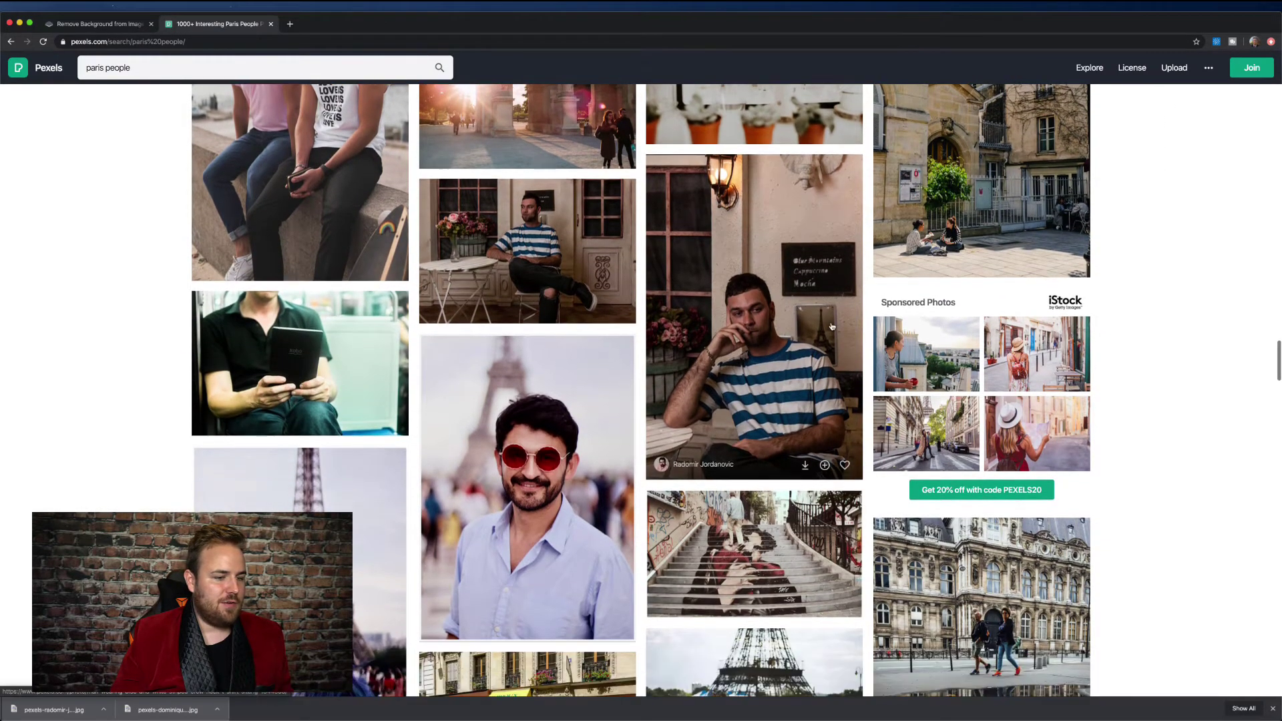
pyautogui.scroll(-3, 834, 327)
pyautogui.scroll(-8, 771, 325)
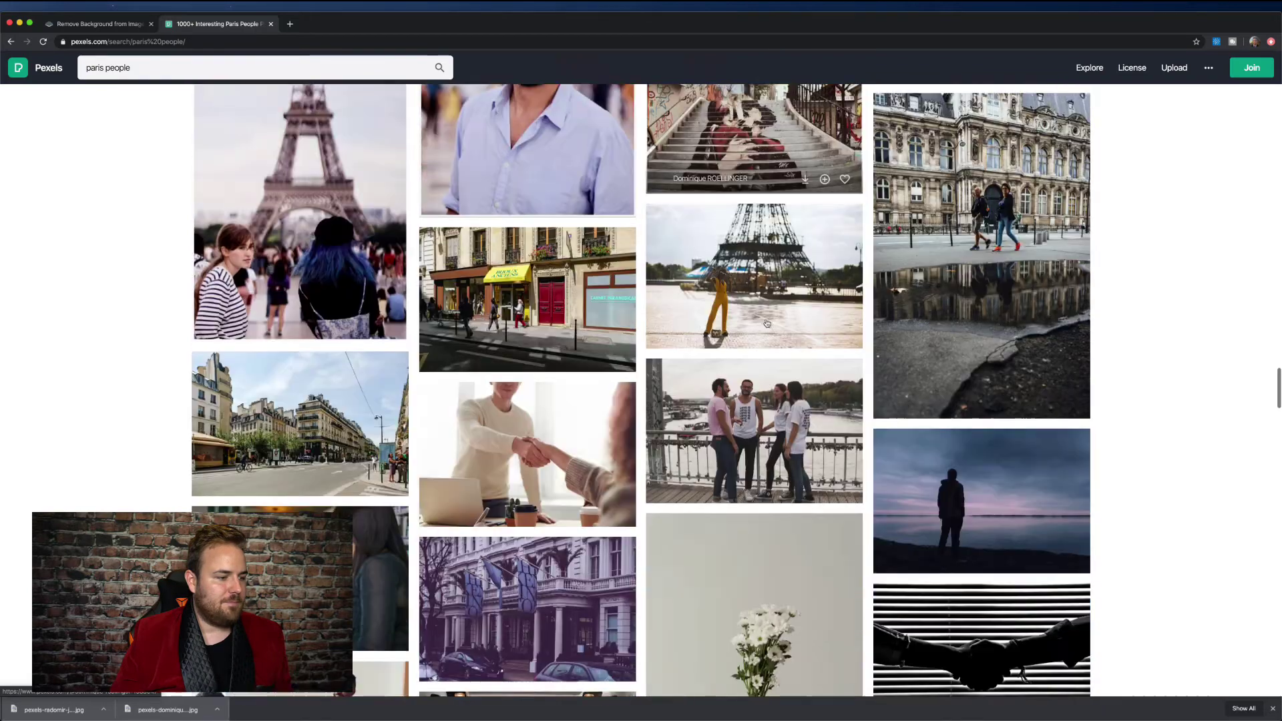
pyautogui.scroll(-2, 767, 323)
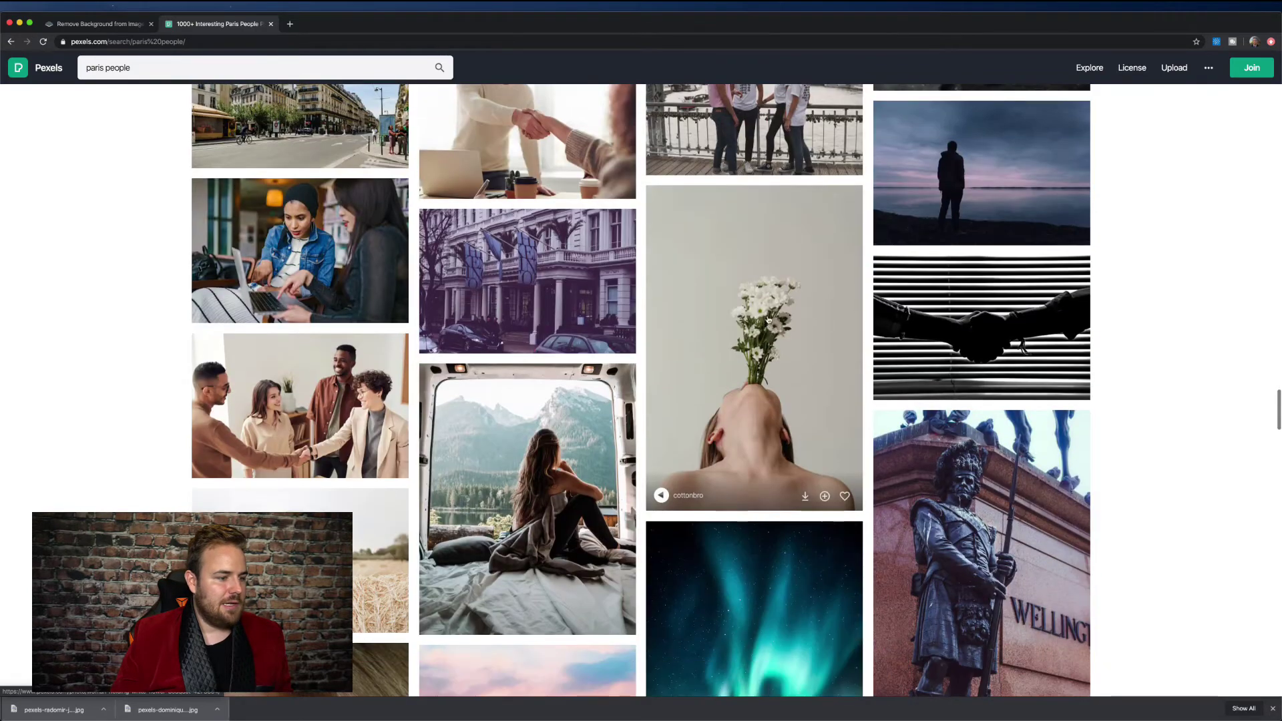
pyautogui.scroll(-1, 544, 448)
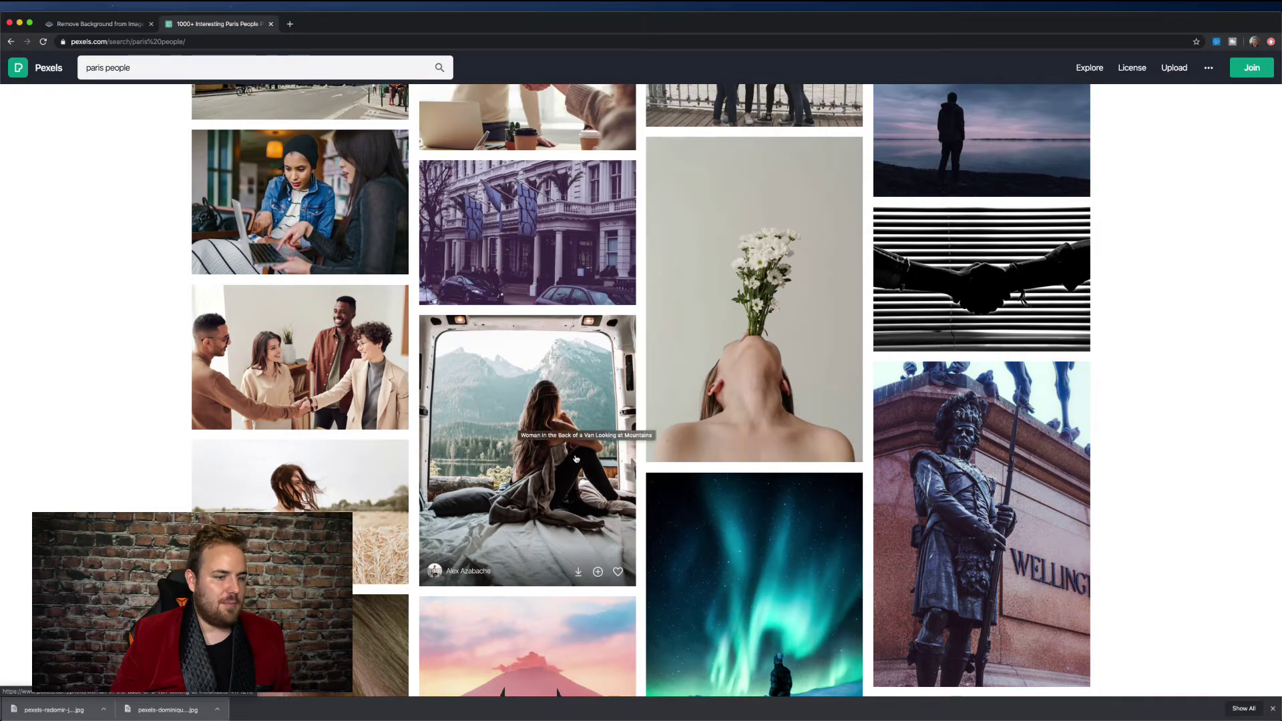
pyautogui.scroll(-2, 568, 447)
pyautogui.click(568, 331)
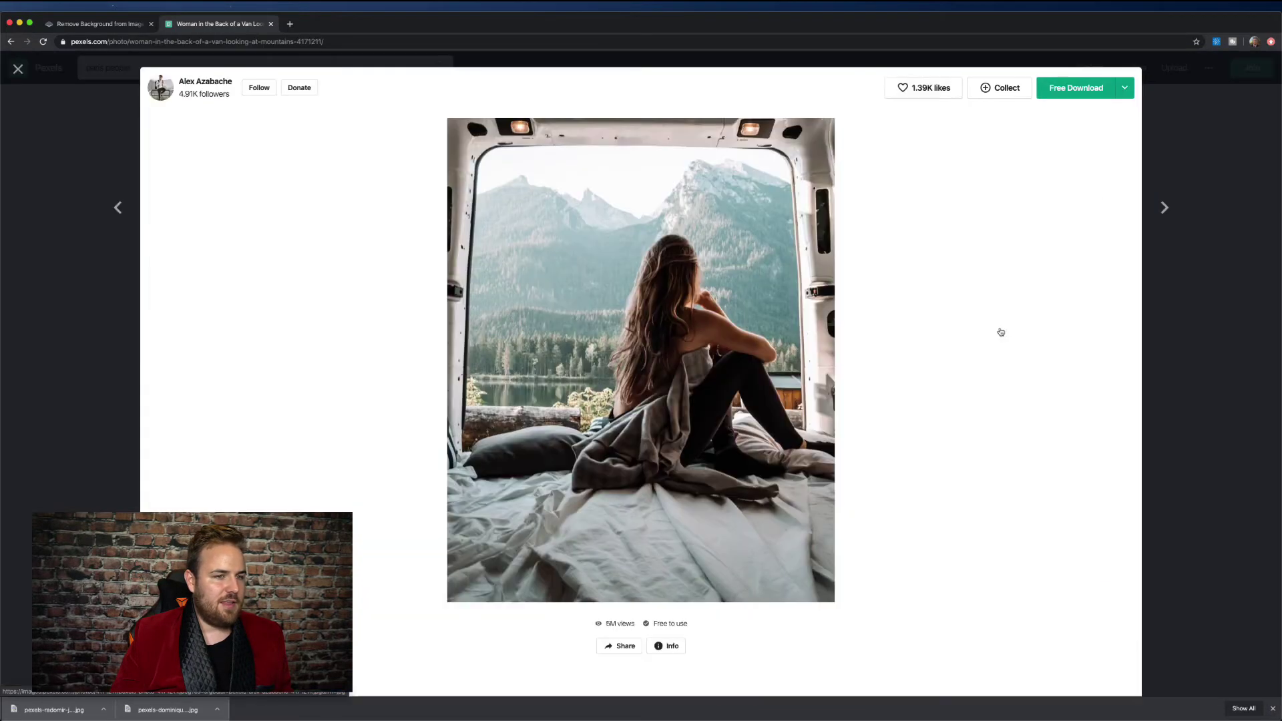
pyautogui.click(1052, 94)
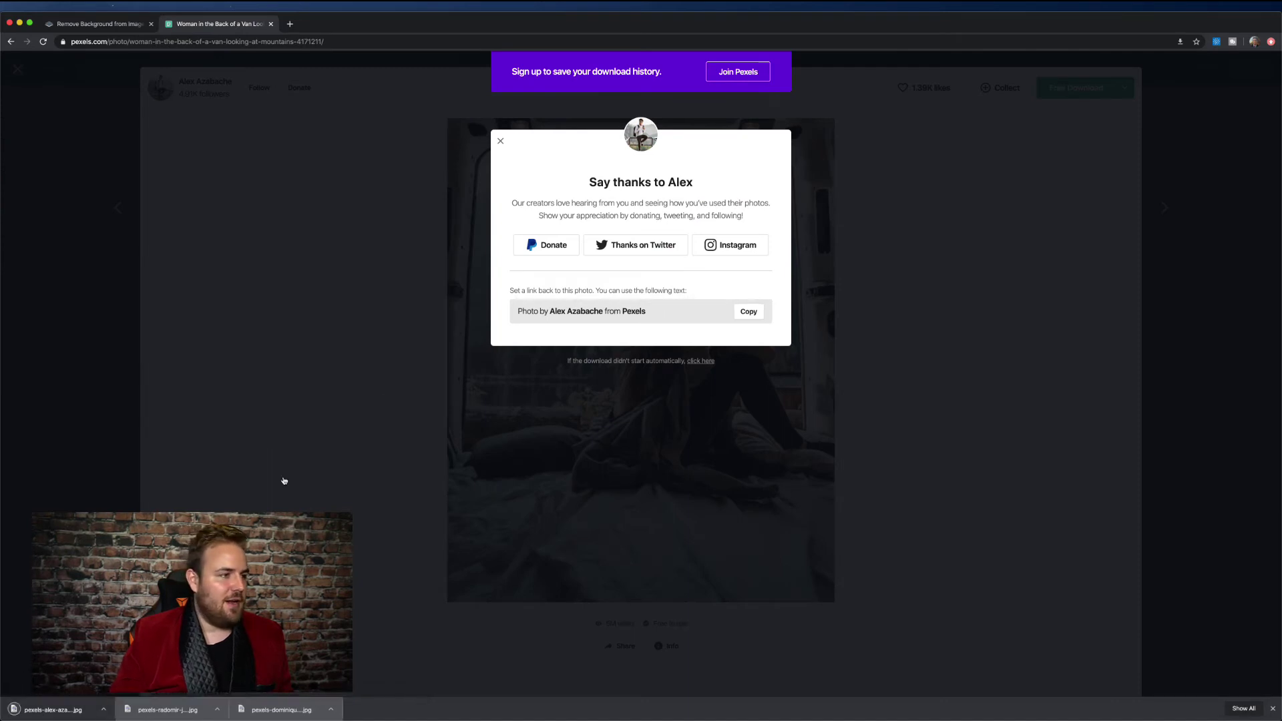
# Return to the remove.bg start page and upload the photo of the woman in the van for background removal.
pyautogui.hotkey('ctrl', 'shift', 'Tab')
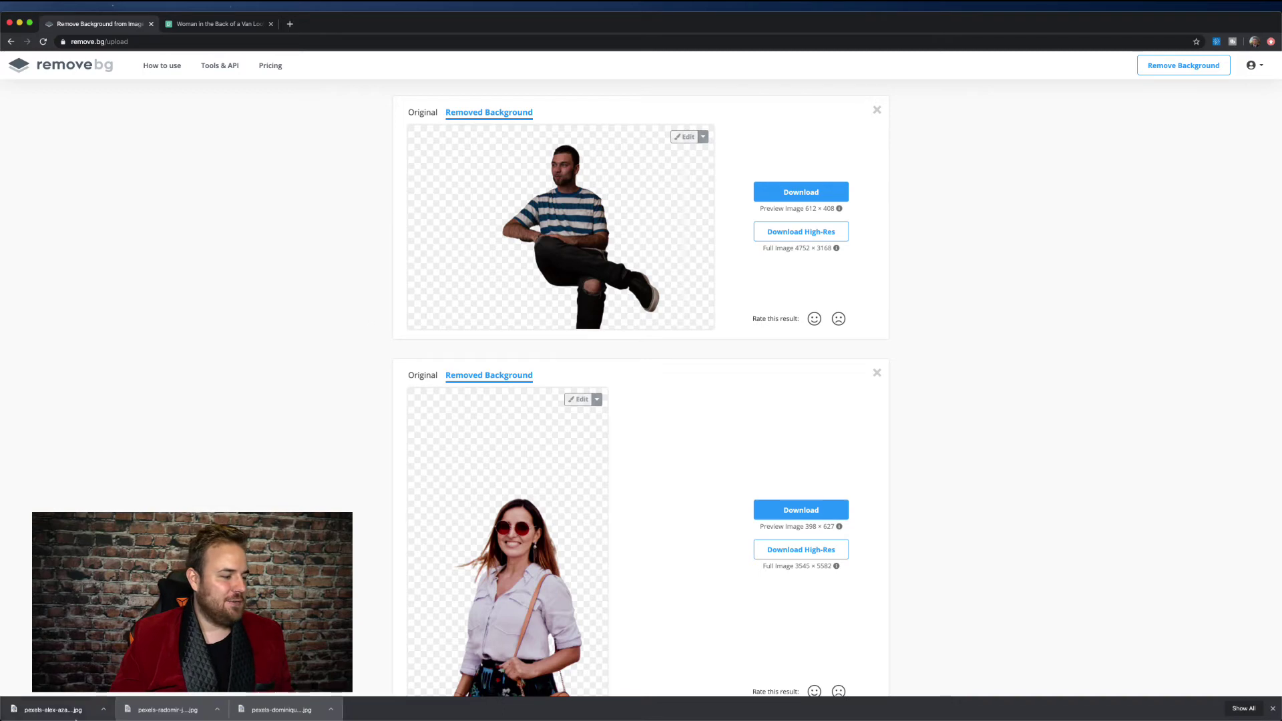
pyautogui.click(95, 64)
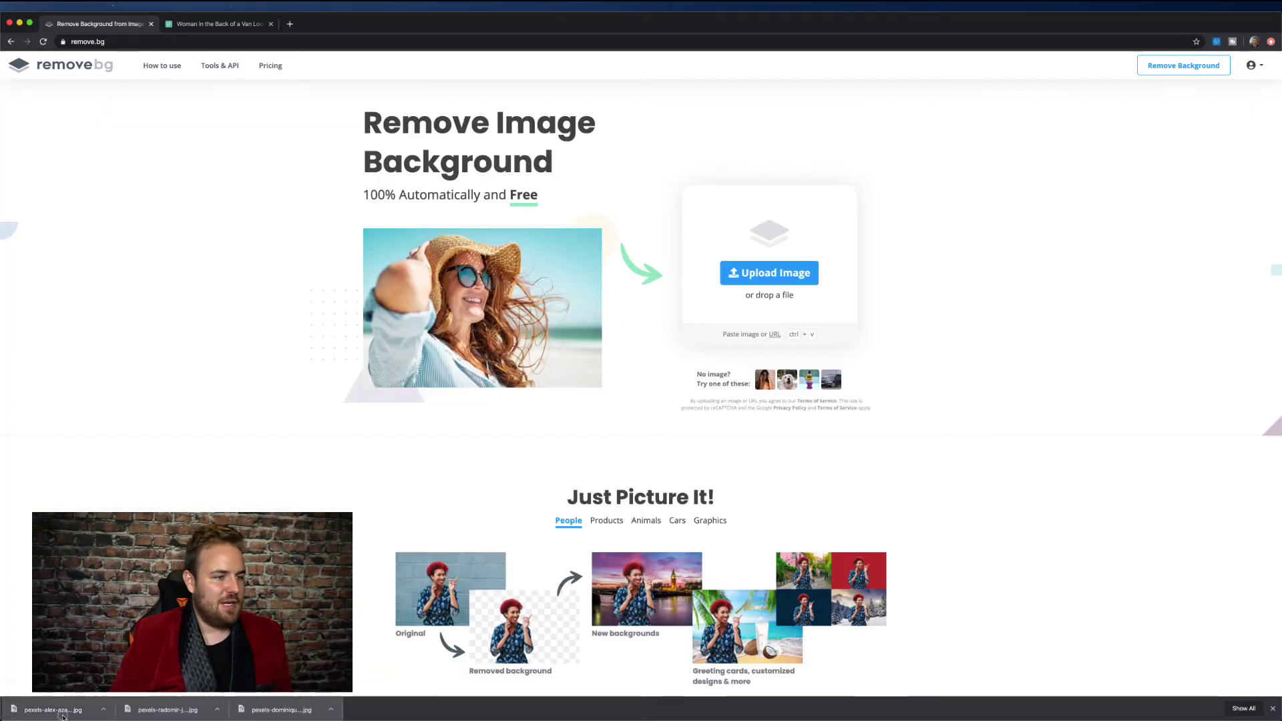
pyautogui.moveTo(63, 716); pyautogui.dragTo(761, 283)
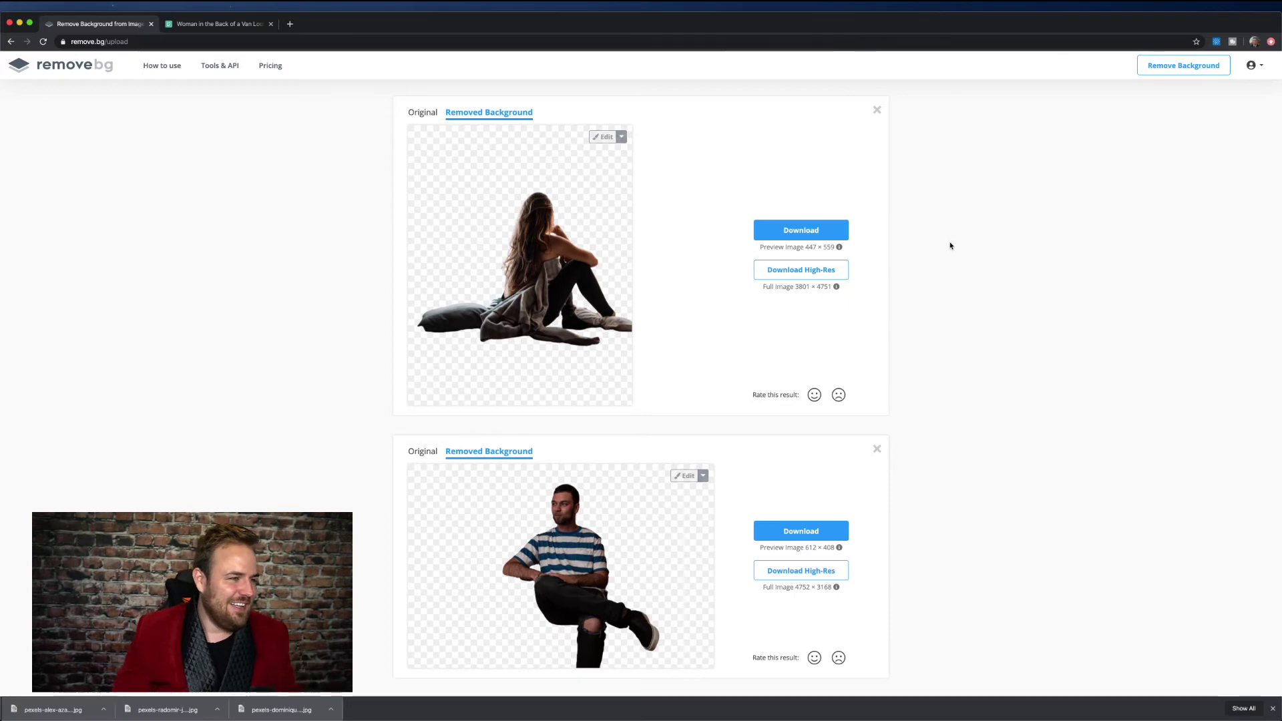
# Compare the original and background-removed versions of the van photo and of the seated man photo.
pyautogui.click(421, 115)
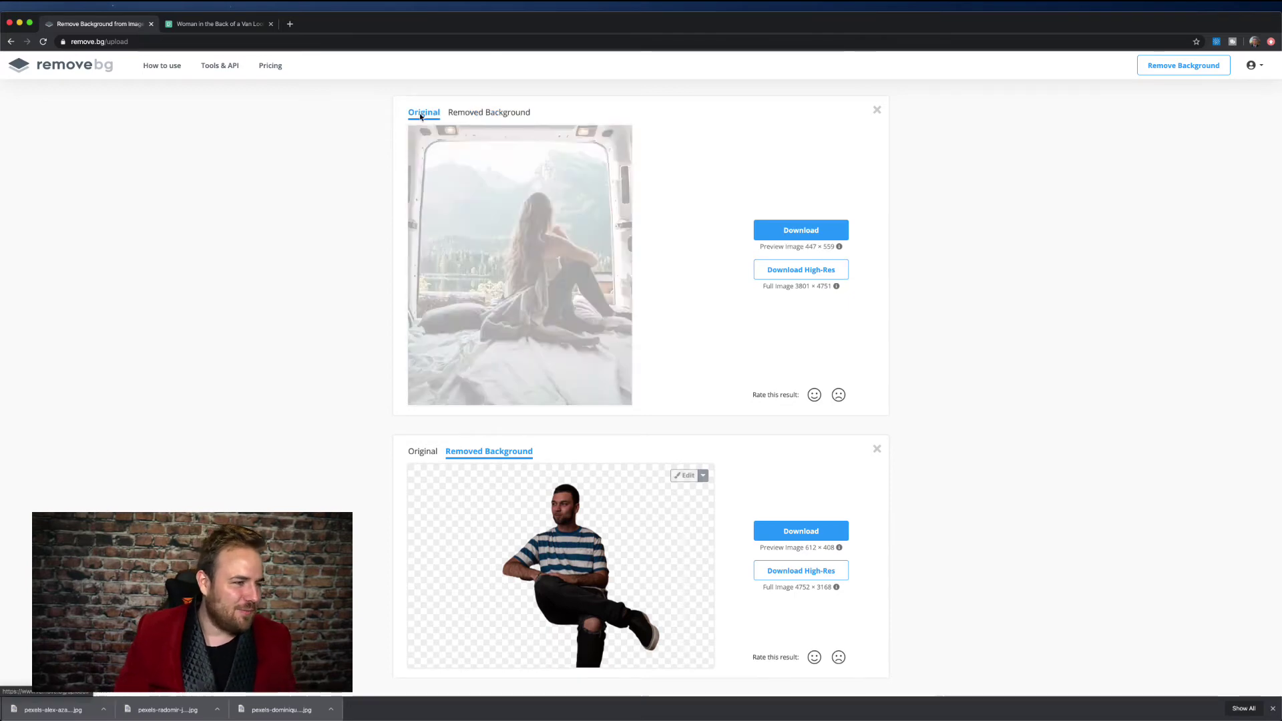
pyautogui.click(468, 118)
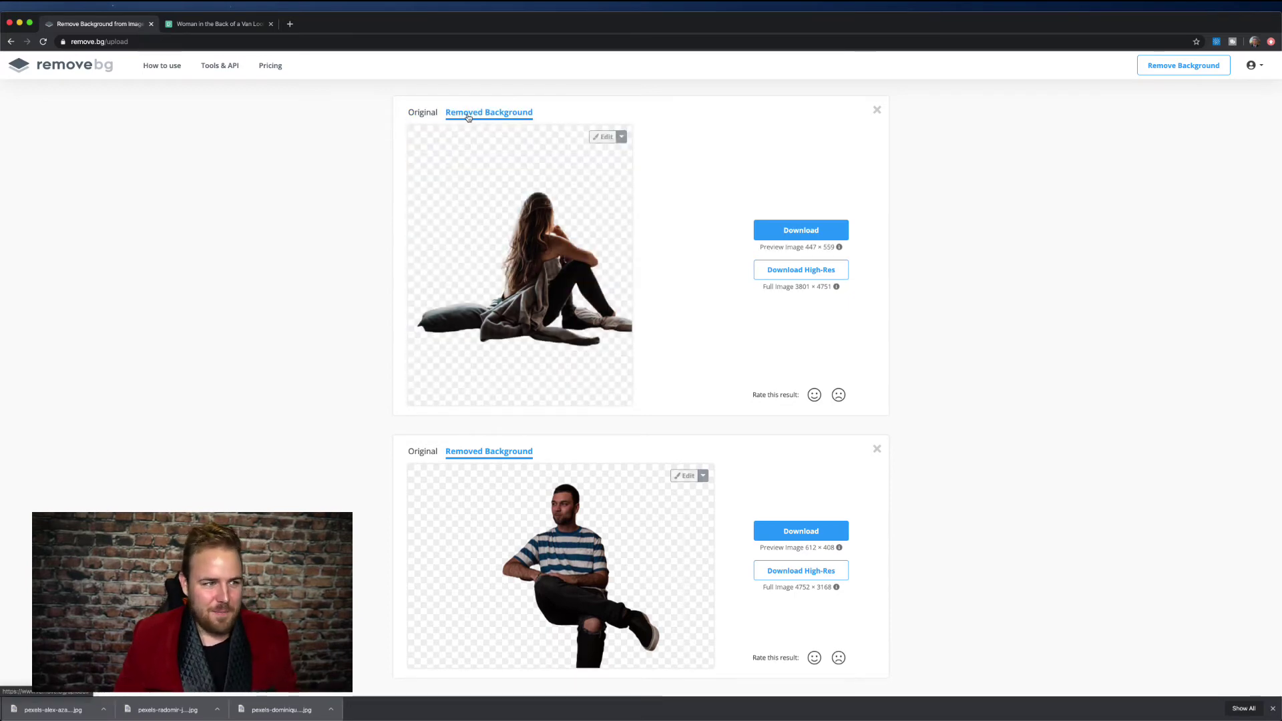
pyautogui.scroll(-2, 441, 334)
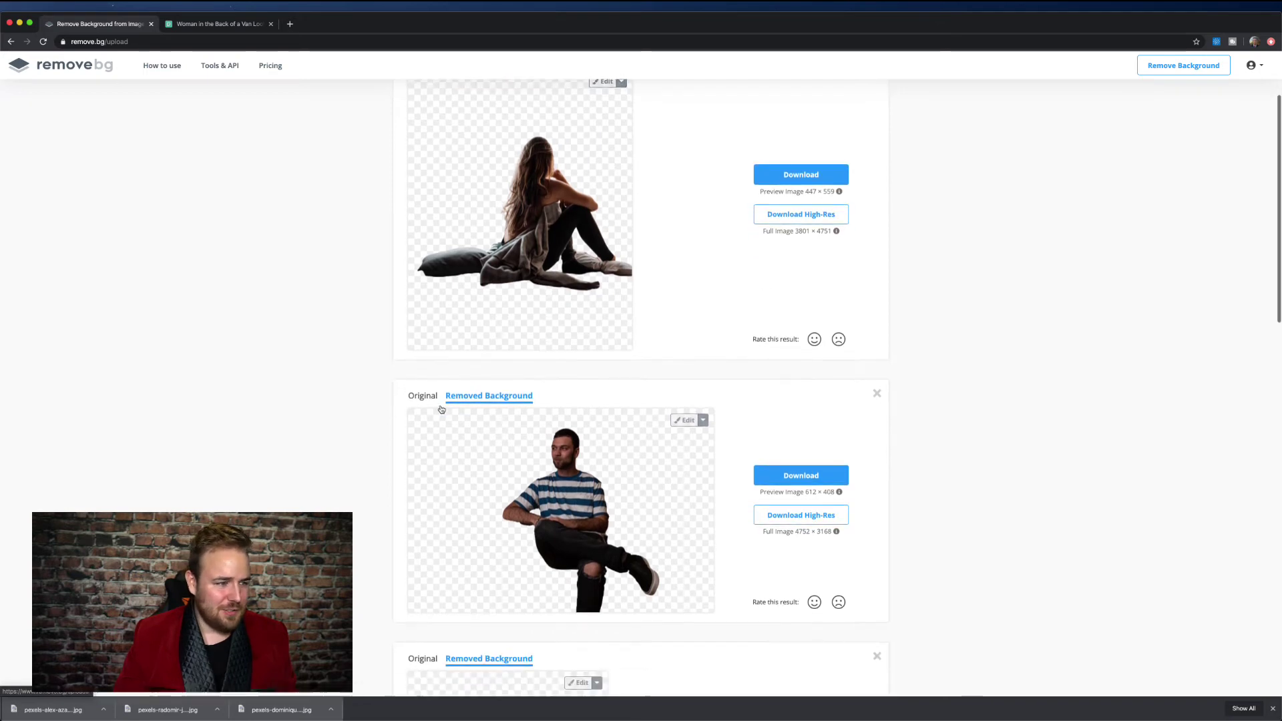
pyautogui.click(433, 399)
pyautogui.scroll(-1, 595, 371)
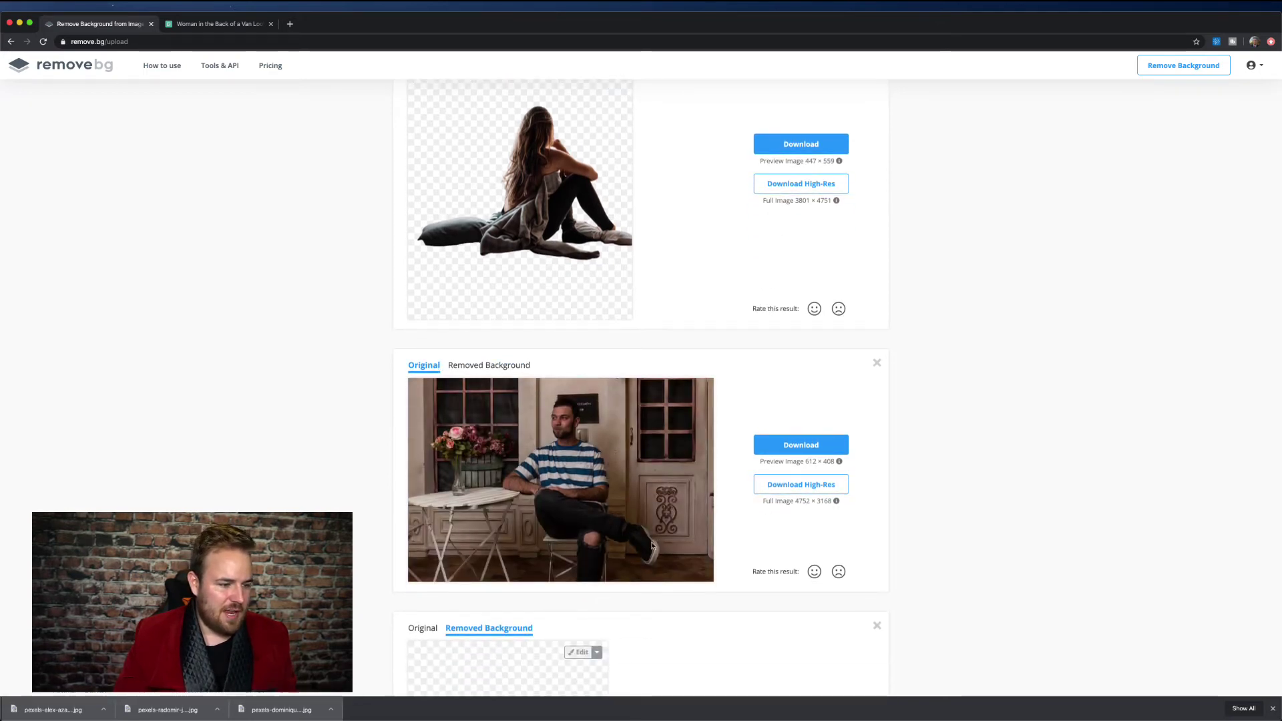
pyautogui.click(496, 366)
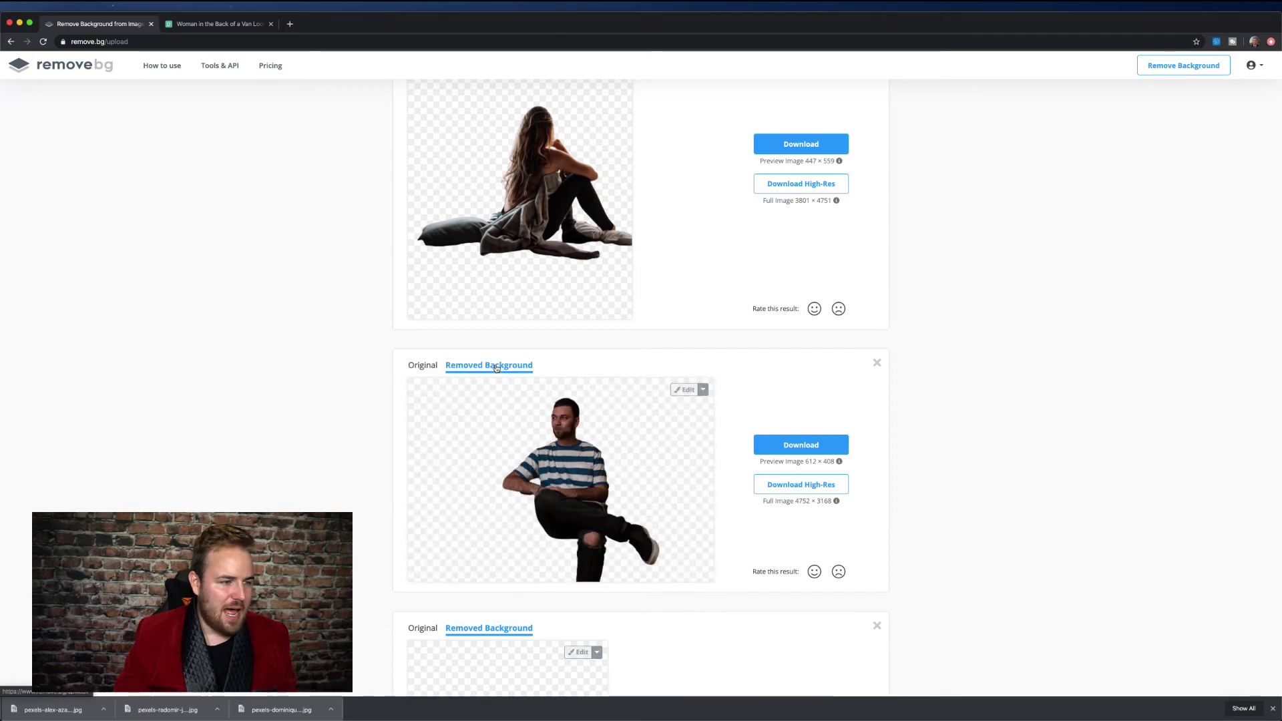
# Compare the original and background-removed versions of the woman at the Eiffel Tower, checking the cutout's edges.
pyautogui.scroll(-5, 426, 373)
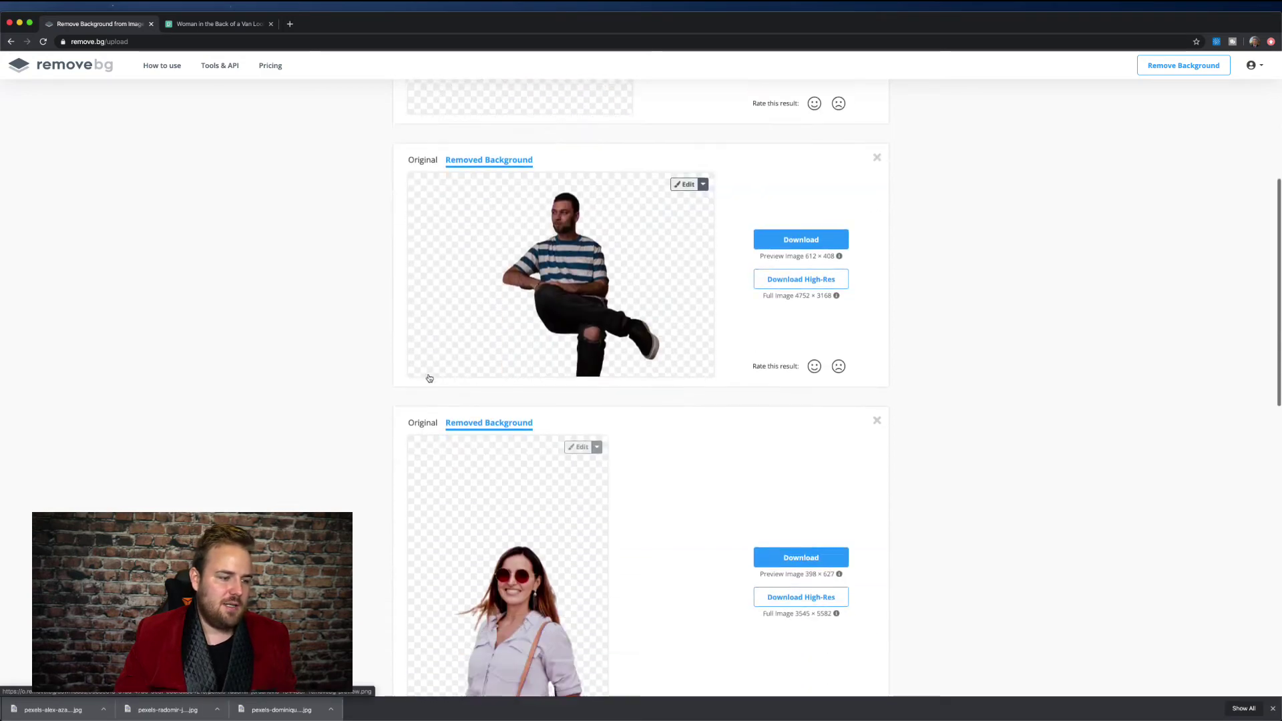
pyautogui.click(422, 343)
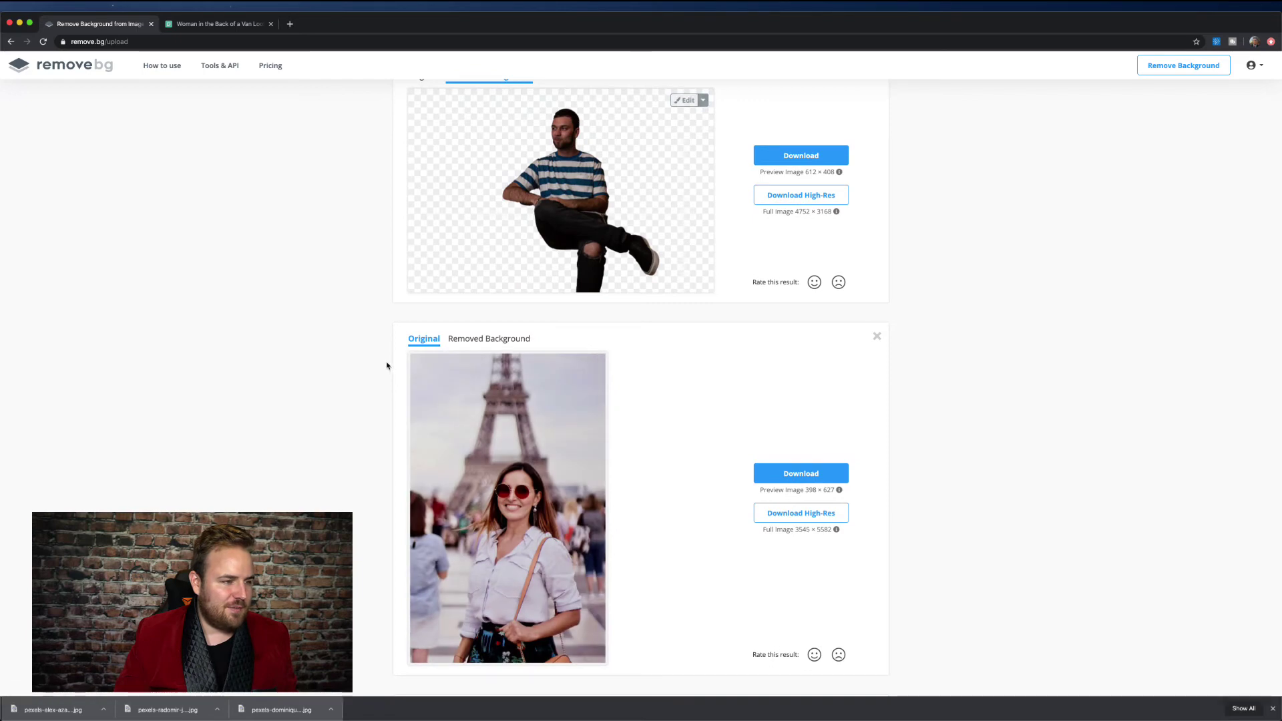
pyautogui.click(477, 339)
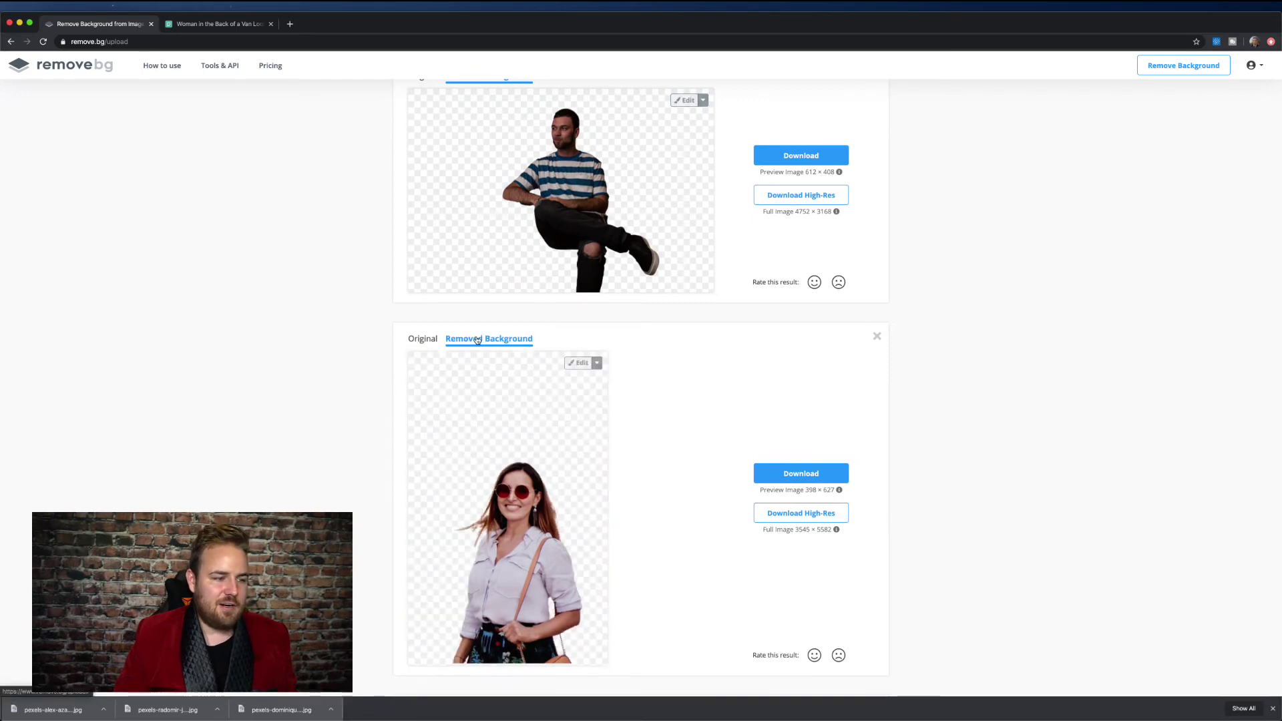
pyautogui.click(409, 343)
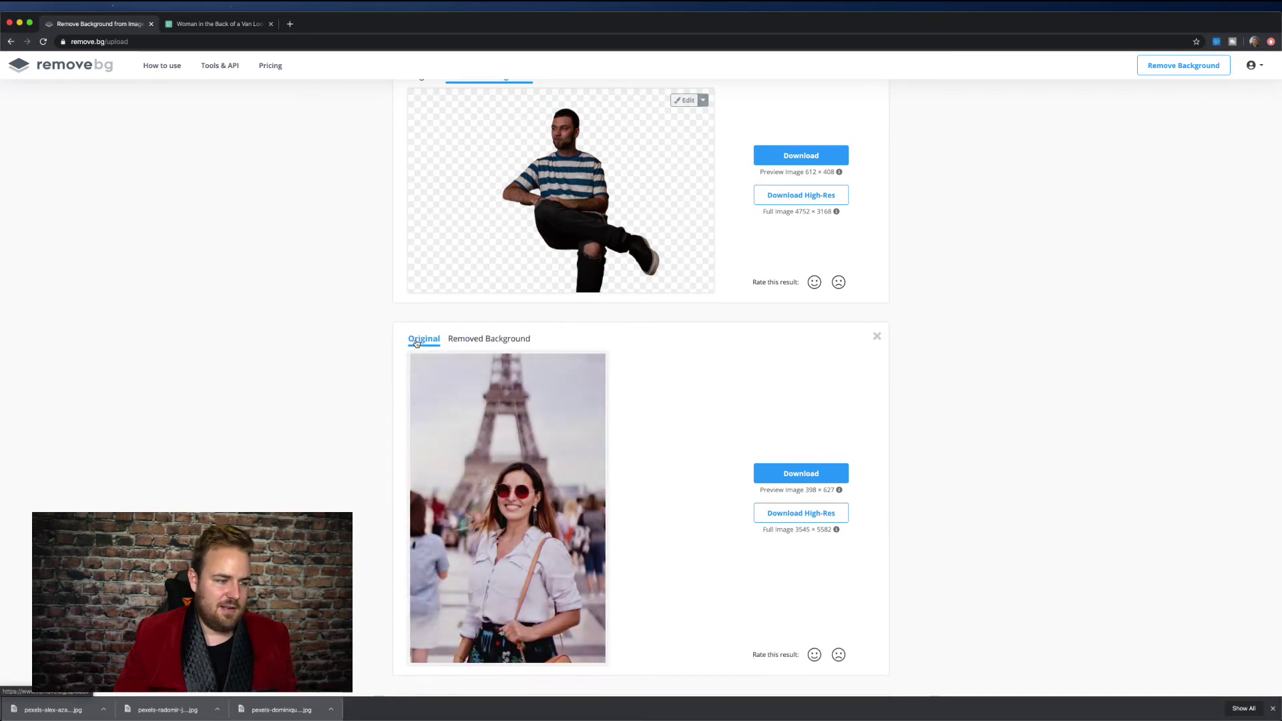
pyautogui.click(499, 344)
pyautogui.scroll(7, 800, 203)
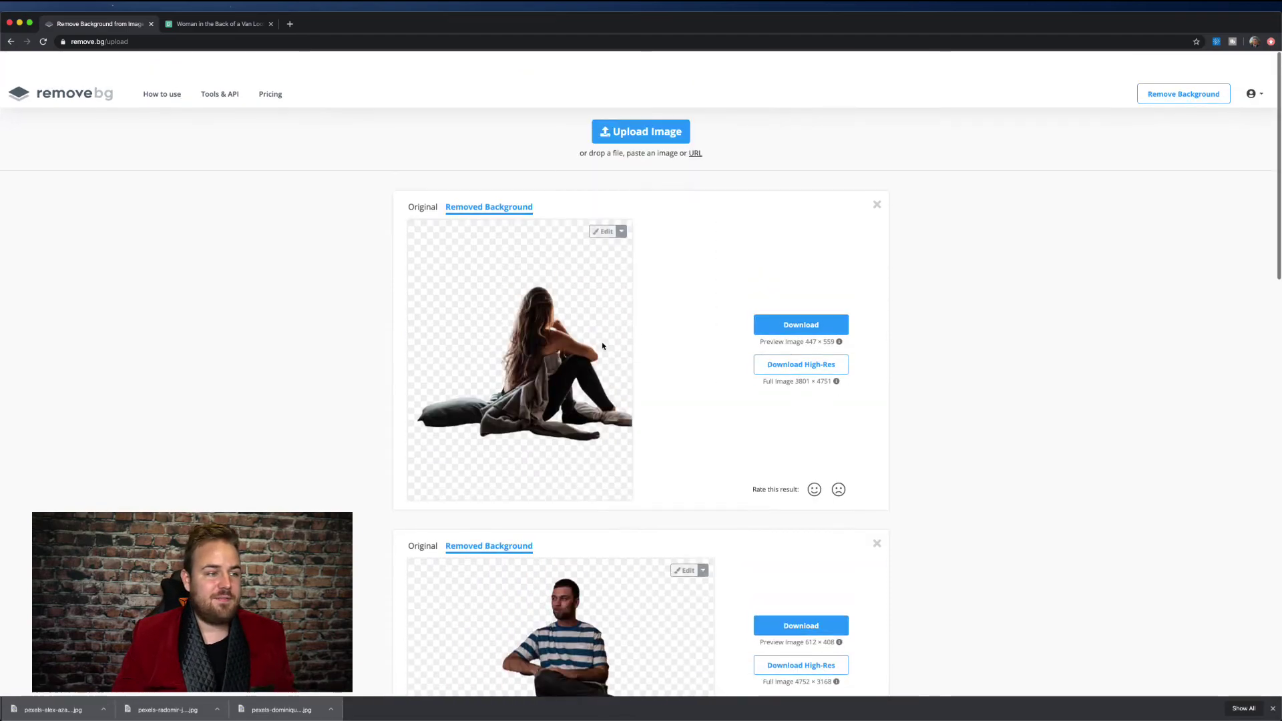